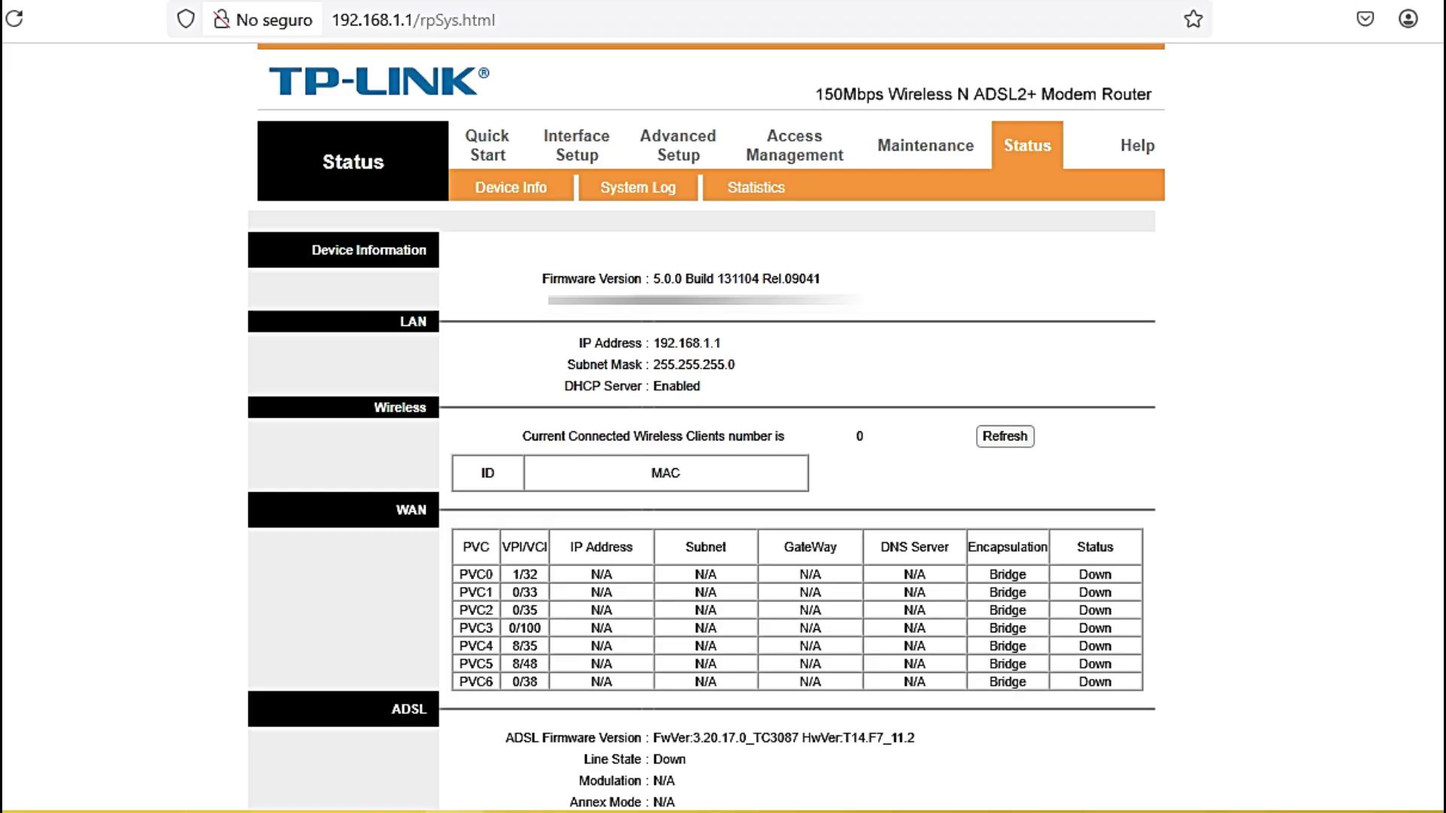
# Go to Interface Setup > Wireless to view the access point, UNITED STATES region and 802.11b+g+n mode.
pyautogui.click(575, 144)
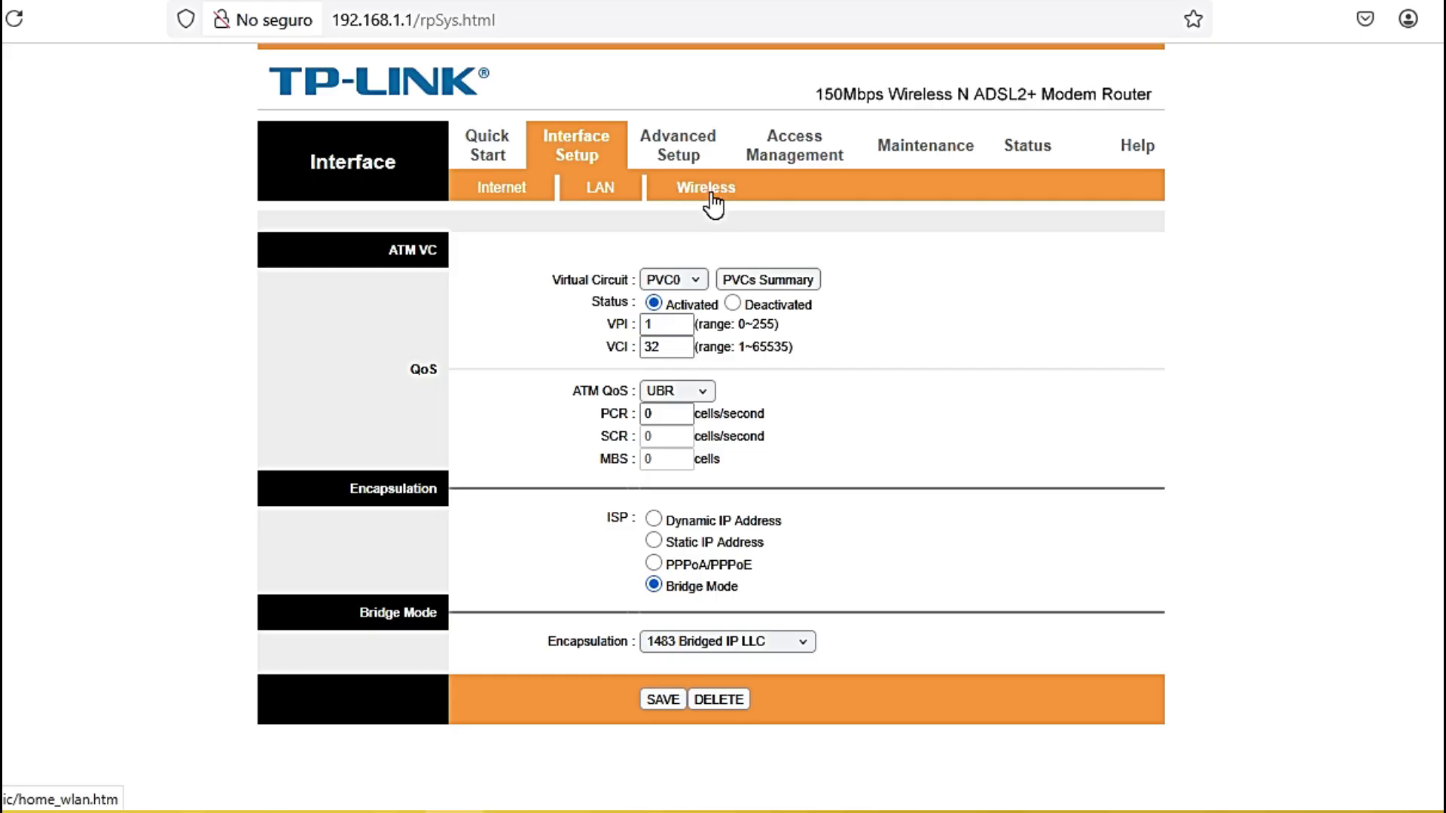
pyautogui.click(711, 198)
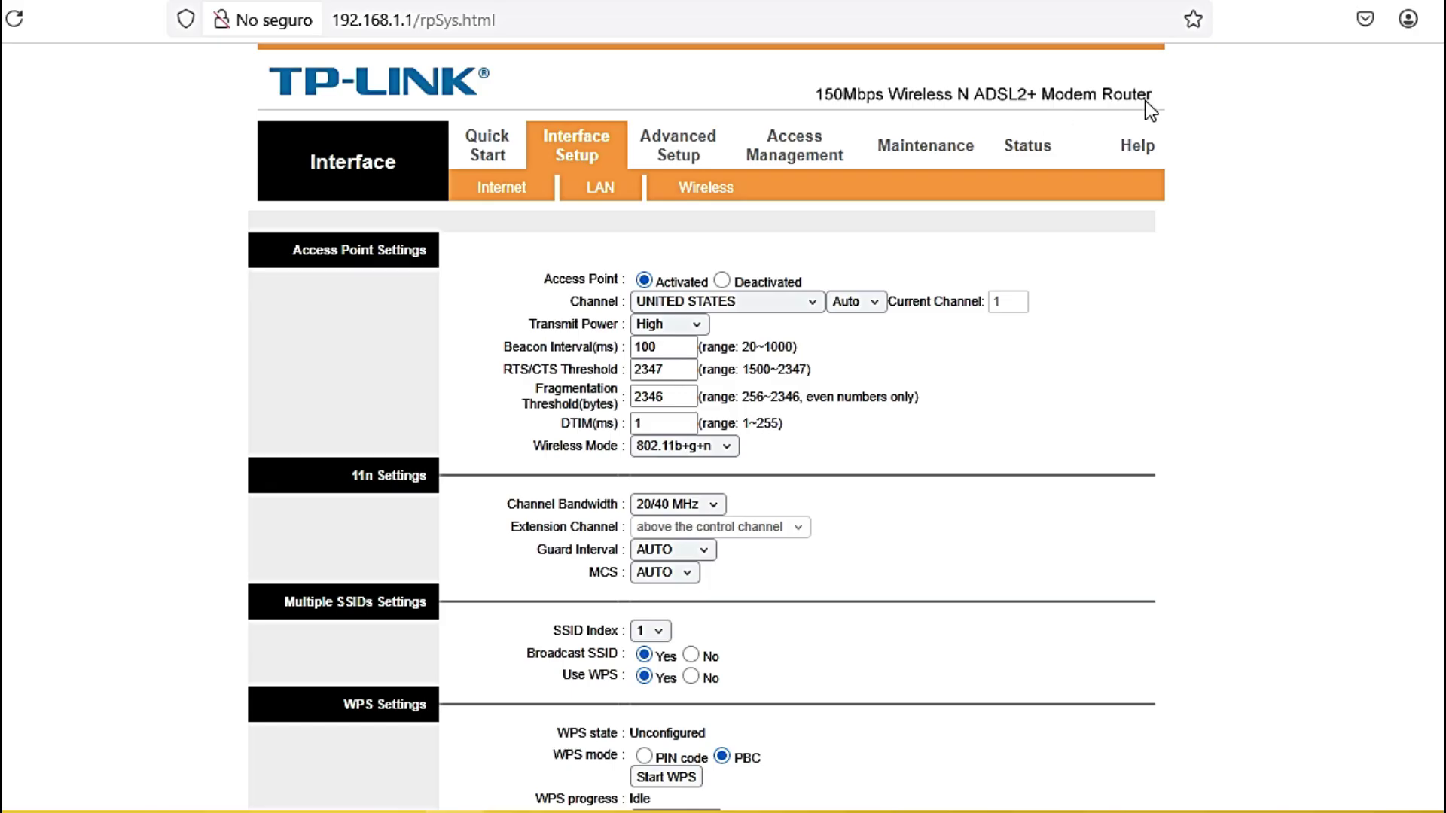
pyautogui.click(676, 326)
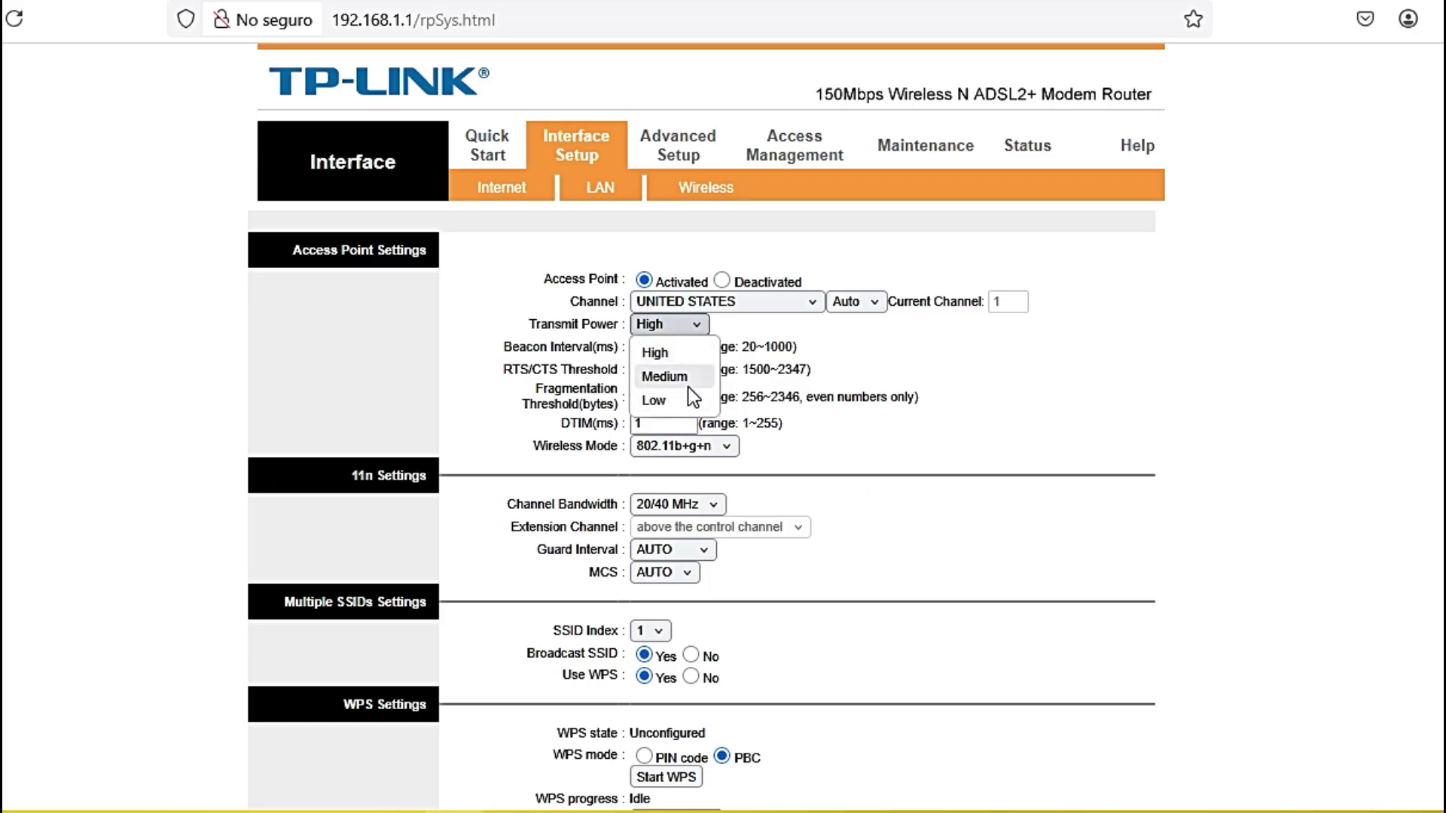
pyautogui.click(690, 325)
pyautogui.scroll(-1, 847, 588)
pyautogui.scroll(-1, 848, 588)
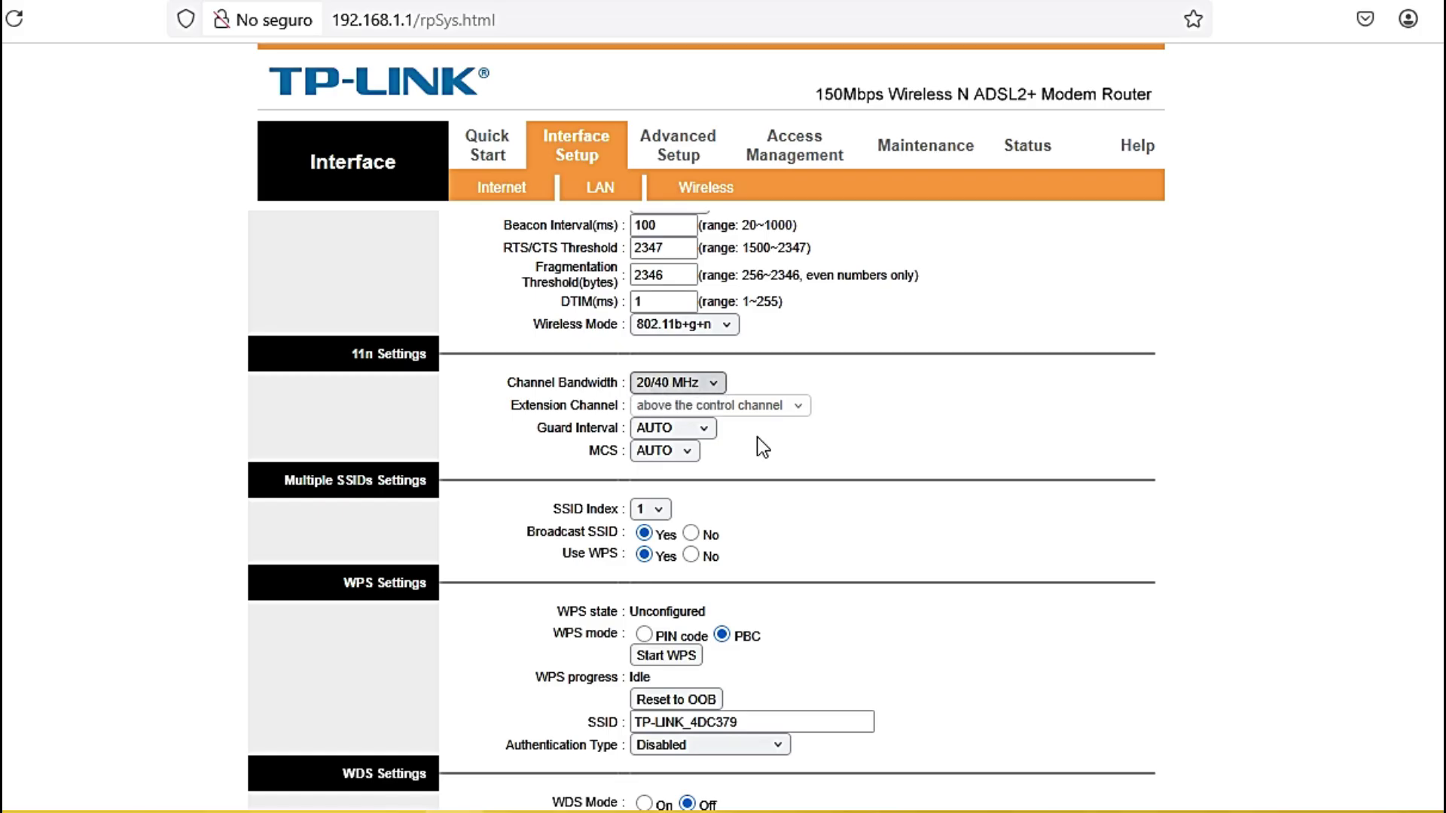
pyautogui.scroll(-4, 789, 513)
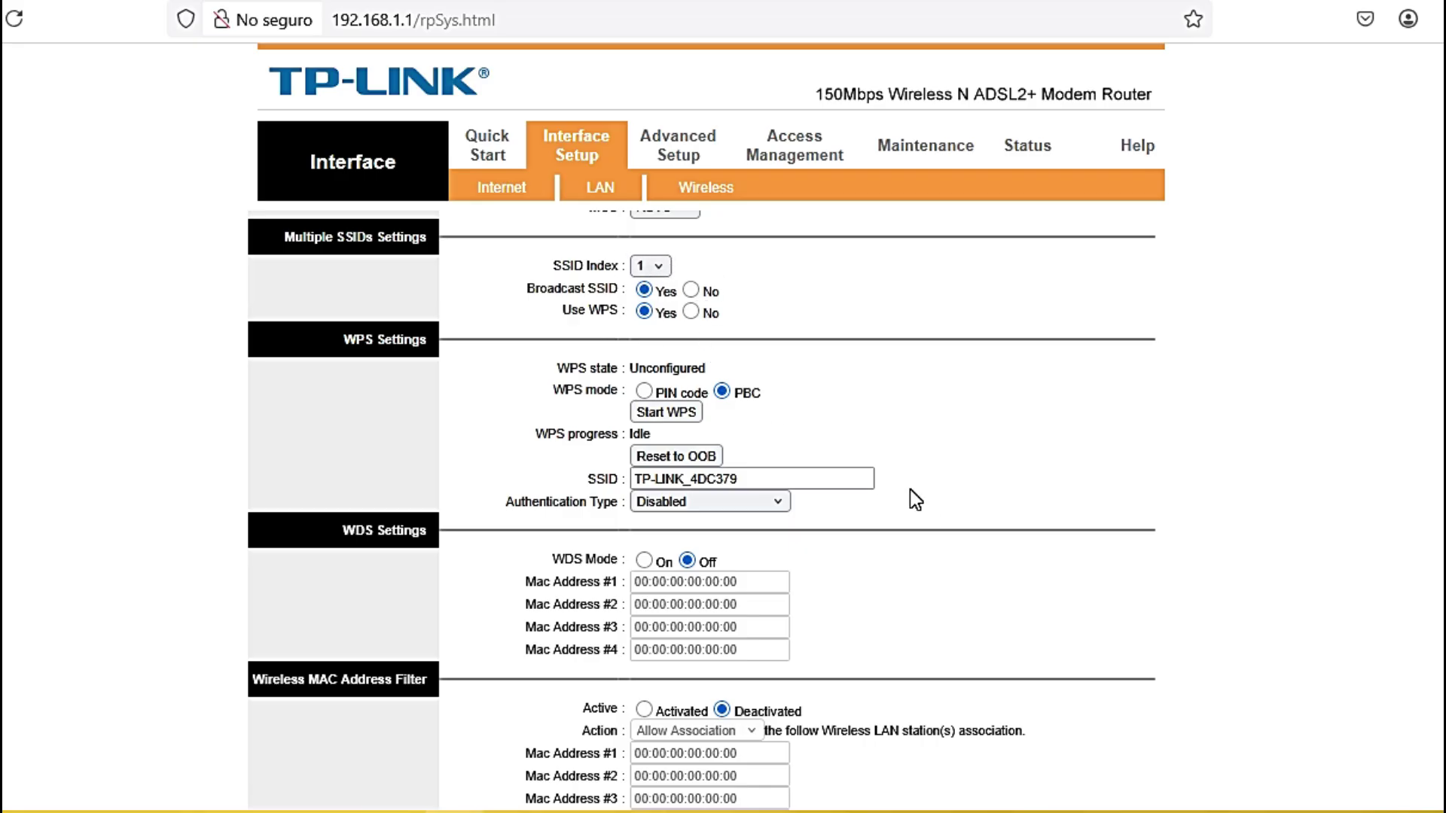
pyautogui.moveTo(776, 479); pyautogui.dragTo(500, 473)
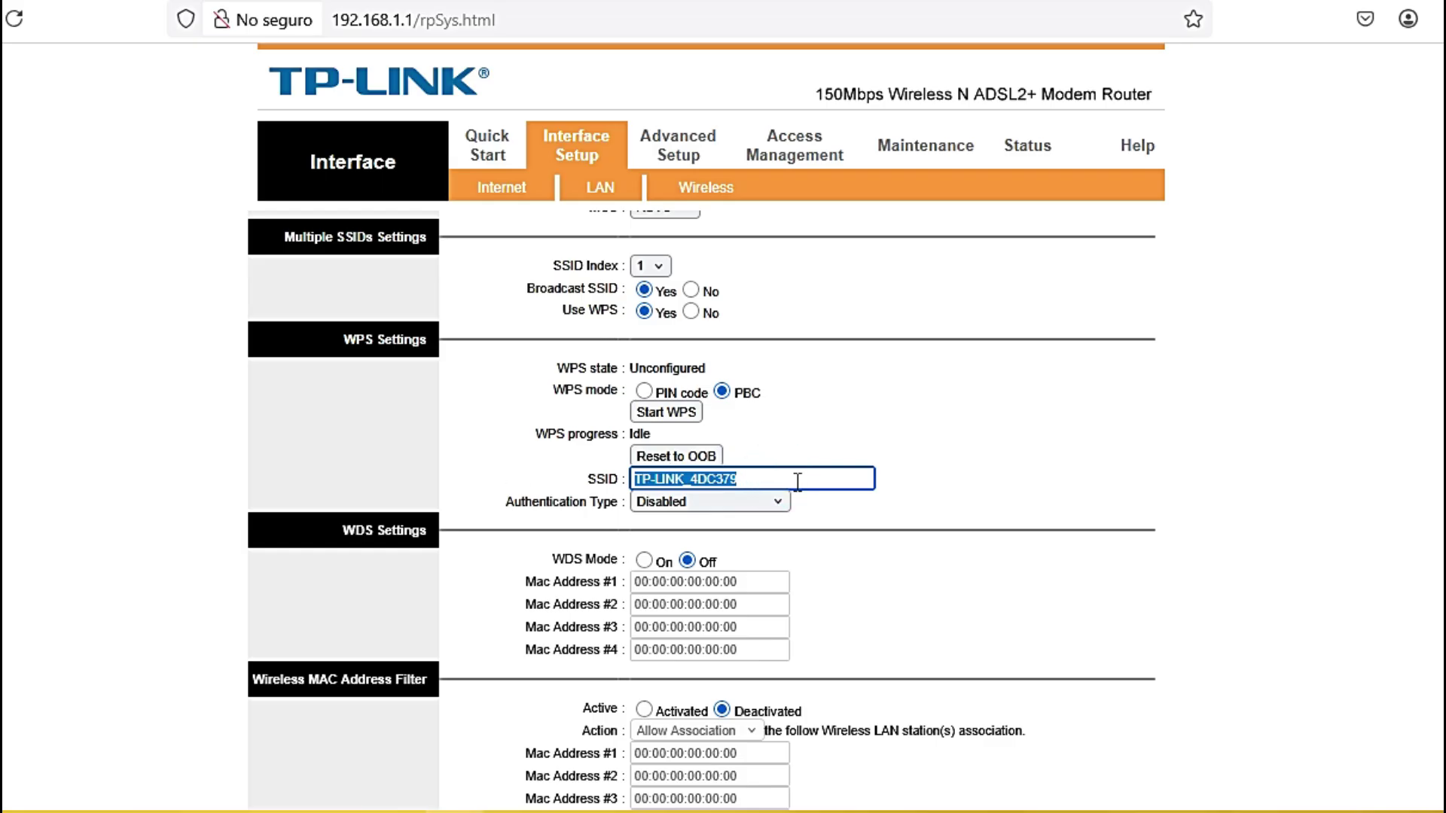
pyautogui.scroll(-2, 883, 544)
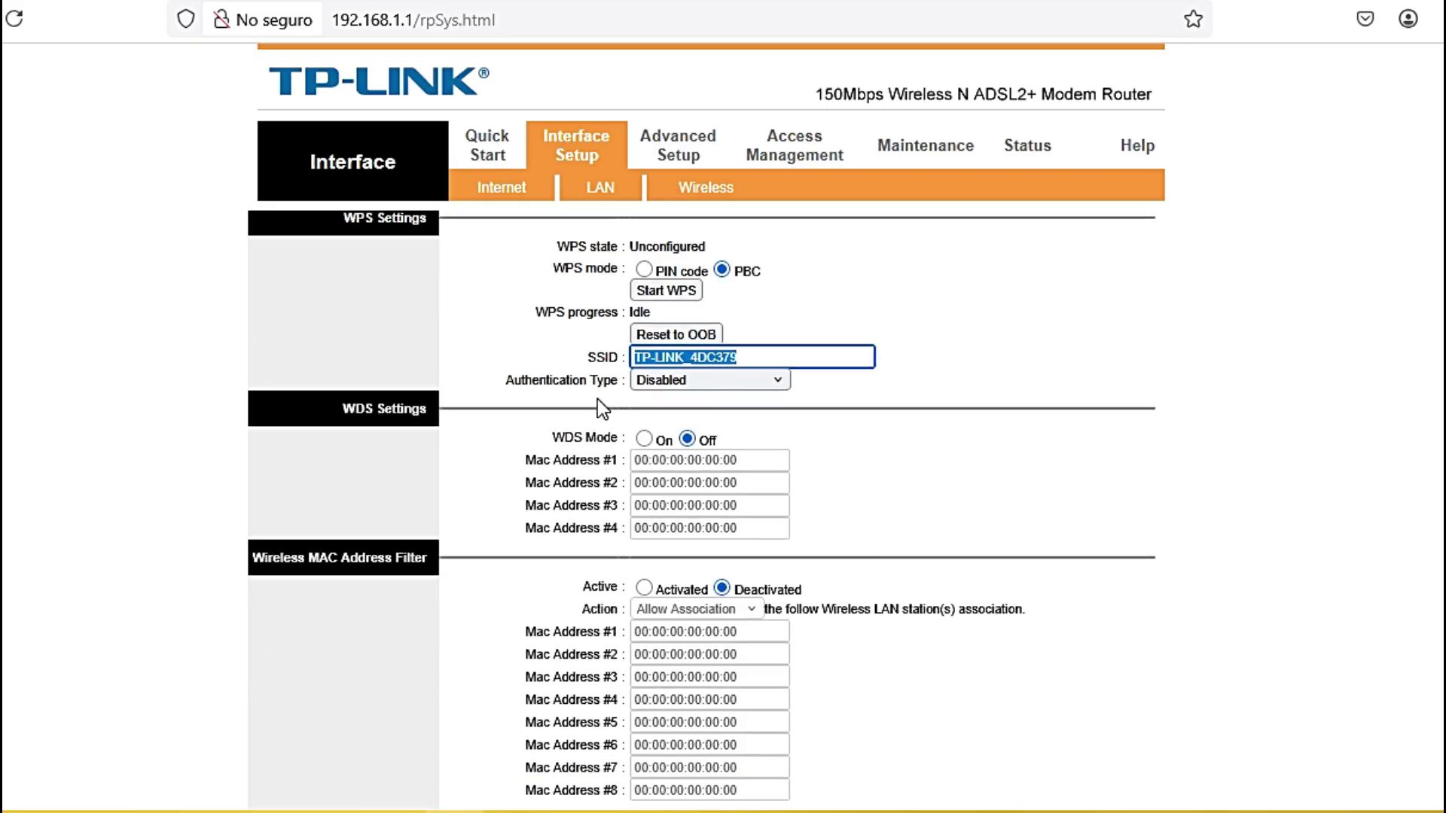
# Set wireless authentication to WPA-PSK/WPA2-PSK with AES encryption.
pyautogui.click(697, 380)
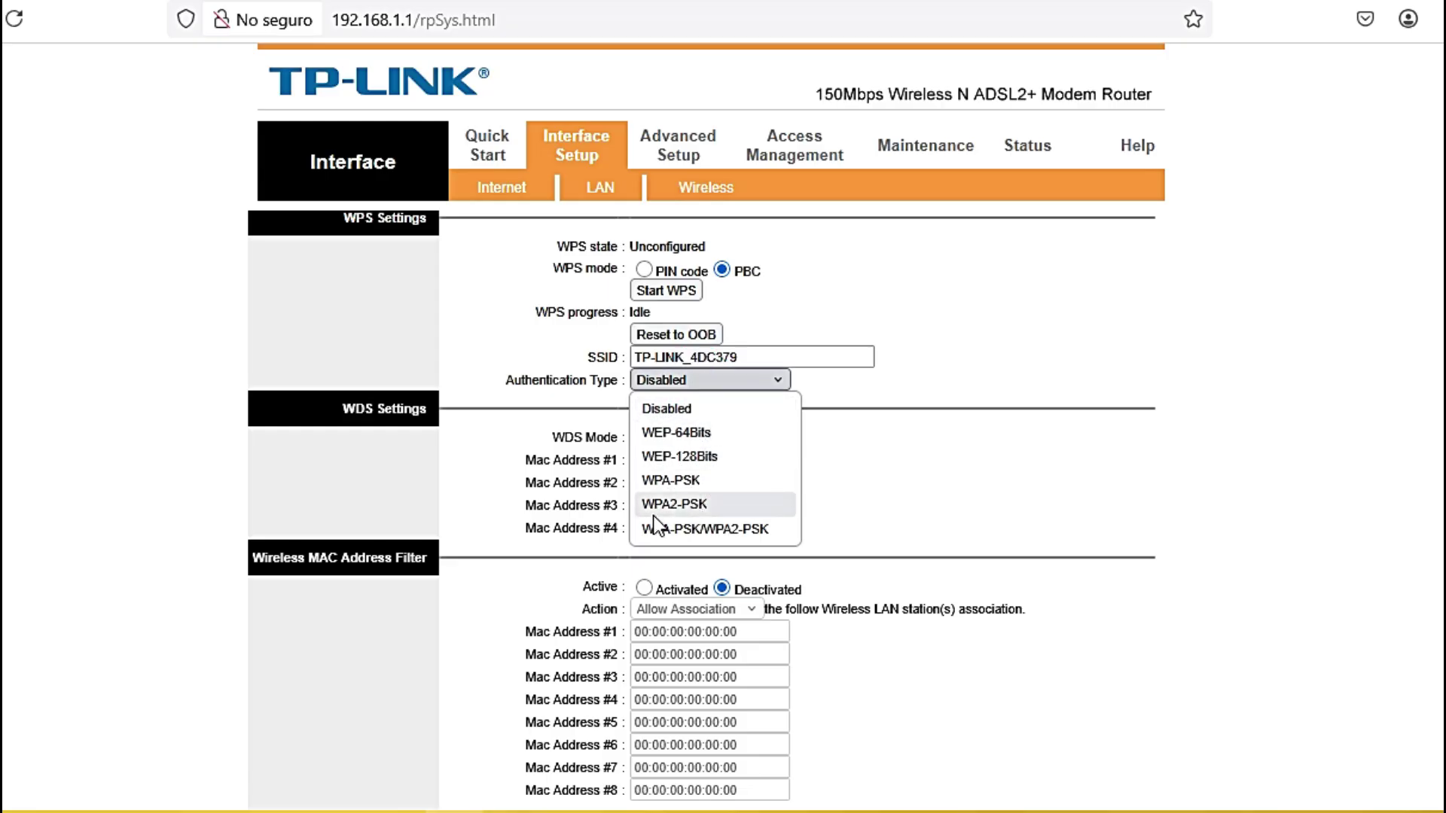
pyautogui.click(689, 528)
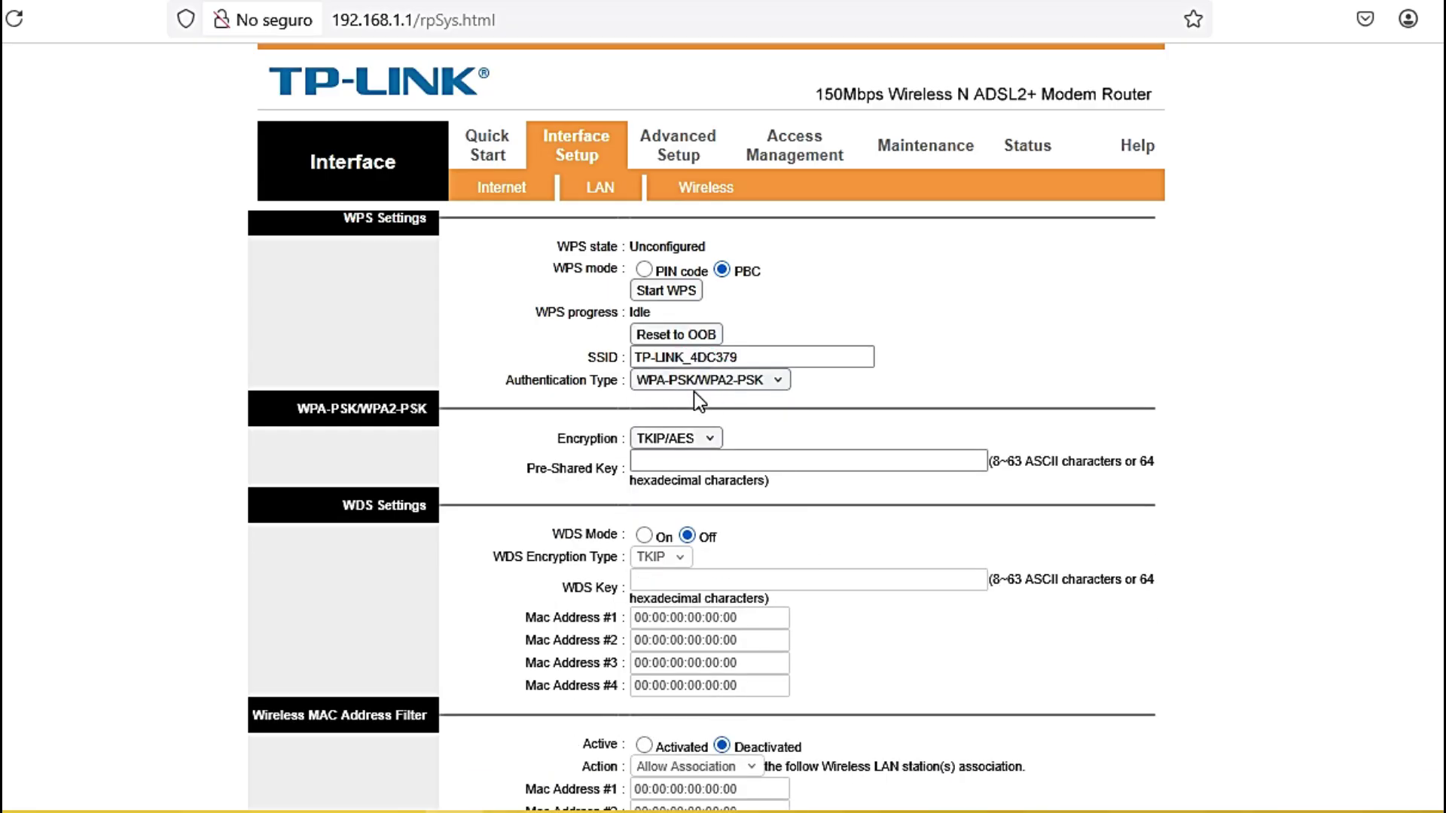
pyautogui.click(690, 440)
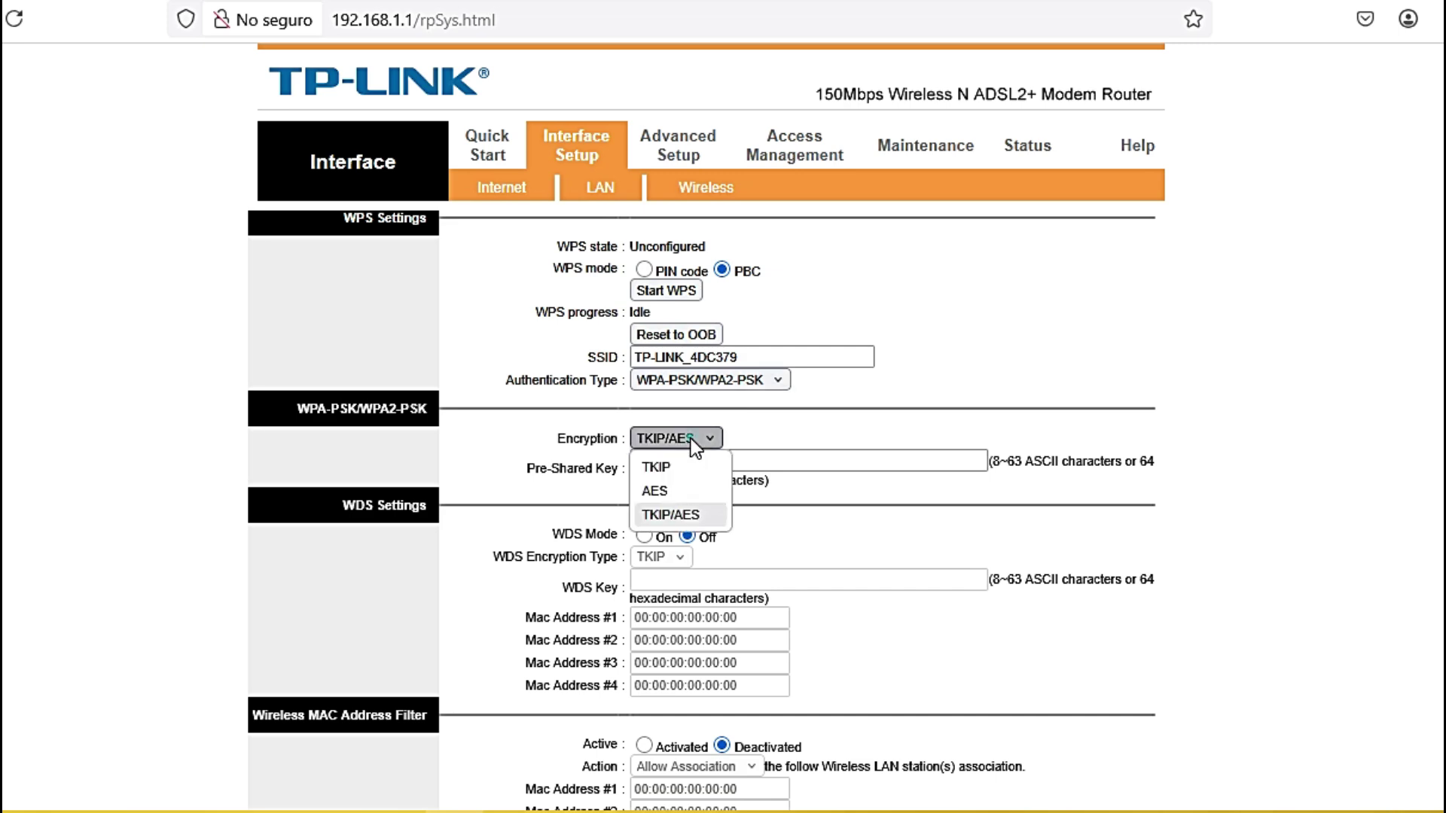
pyautogui.click(667, 493)
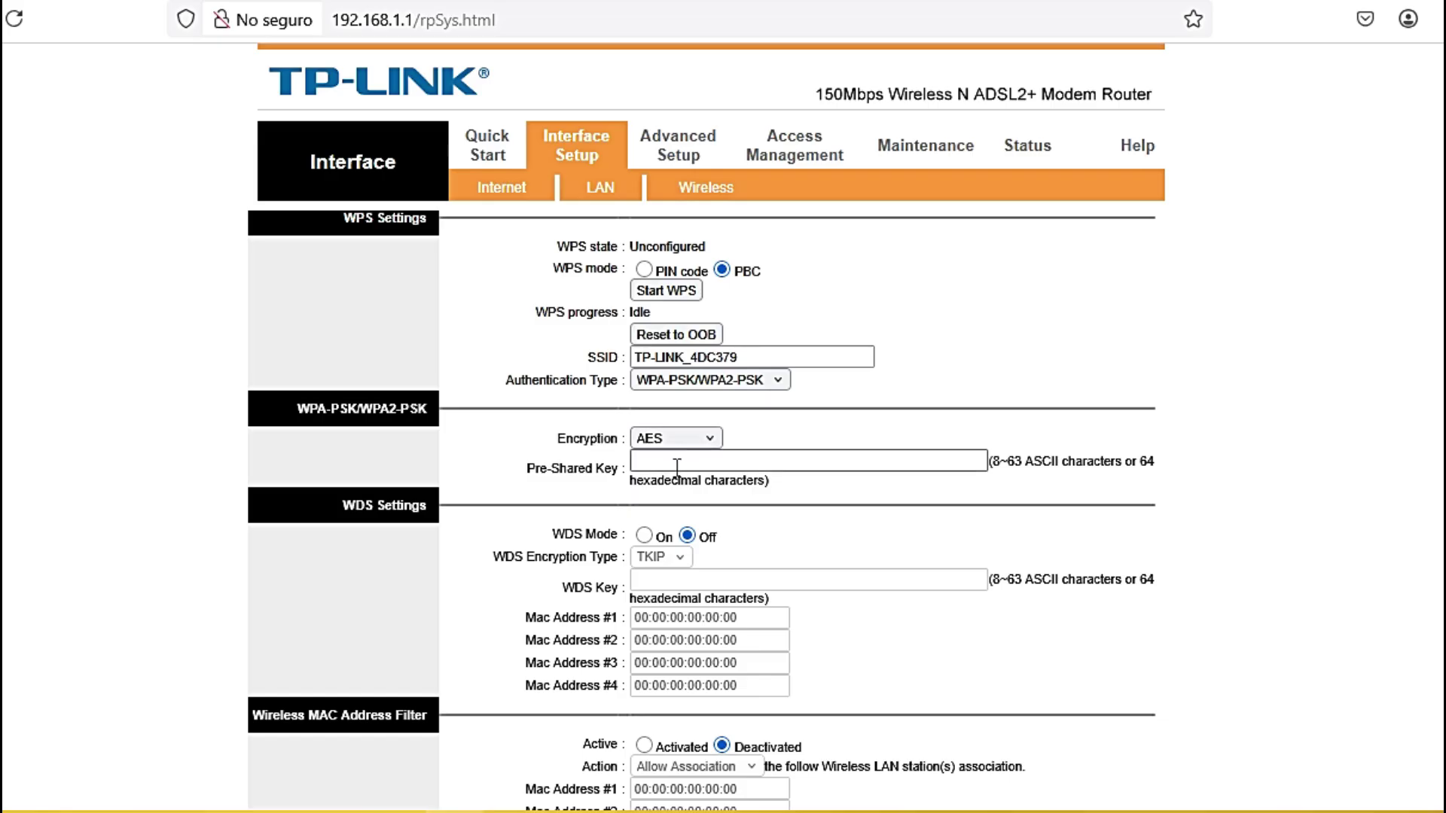
# Place the cursor in the empty Pre-Shared Key field and select the SSID's C379 ending.
pyautogui.click(682, 463)
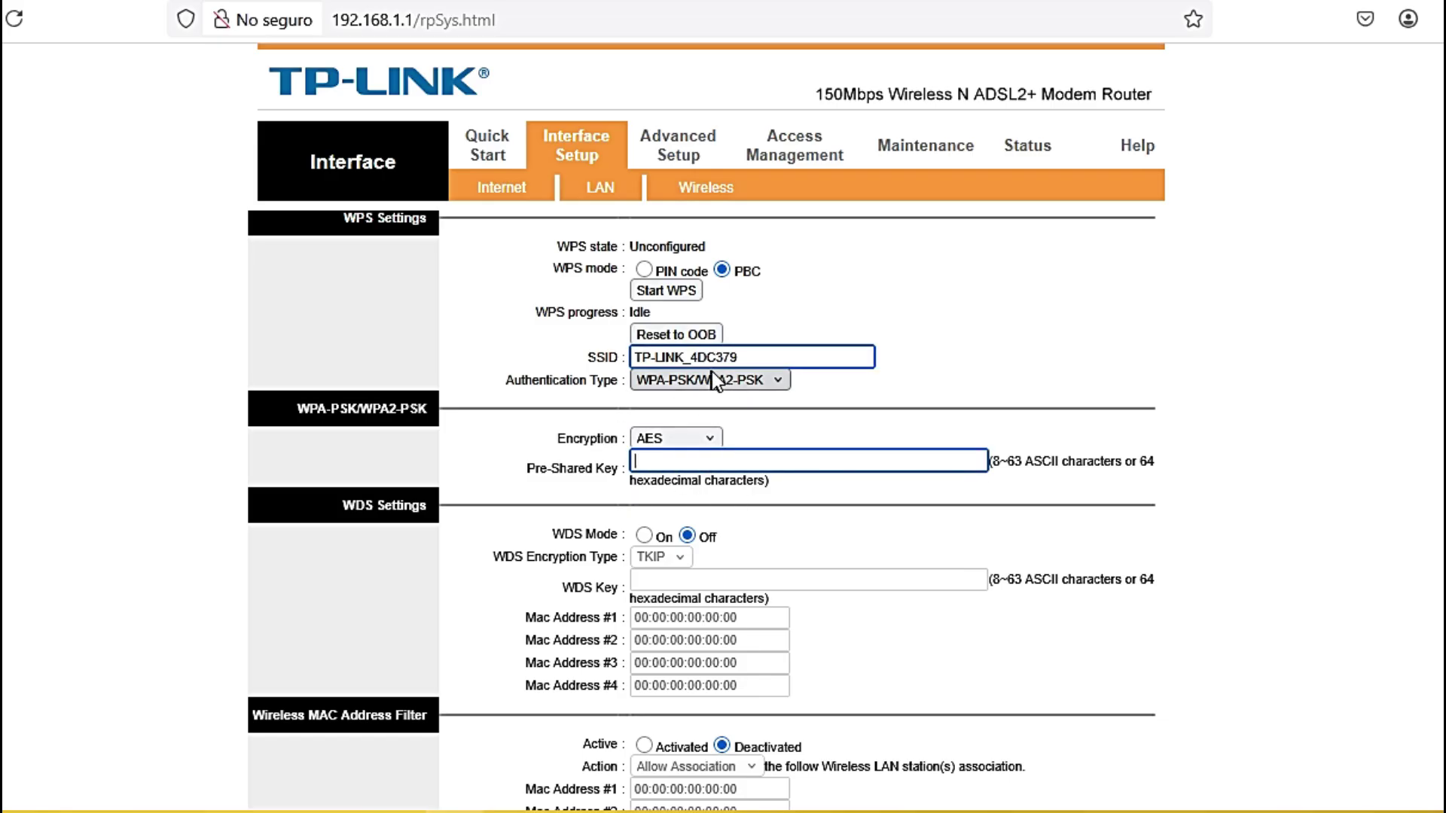
pyautogui.moveTo(740, 357); pyautogui.dragTo(707, 358)
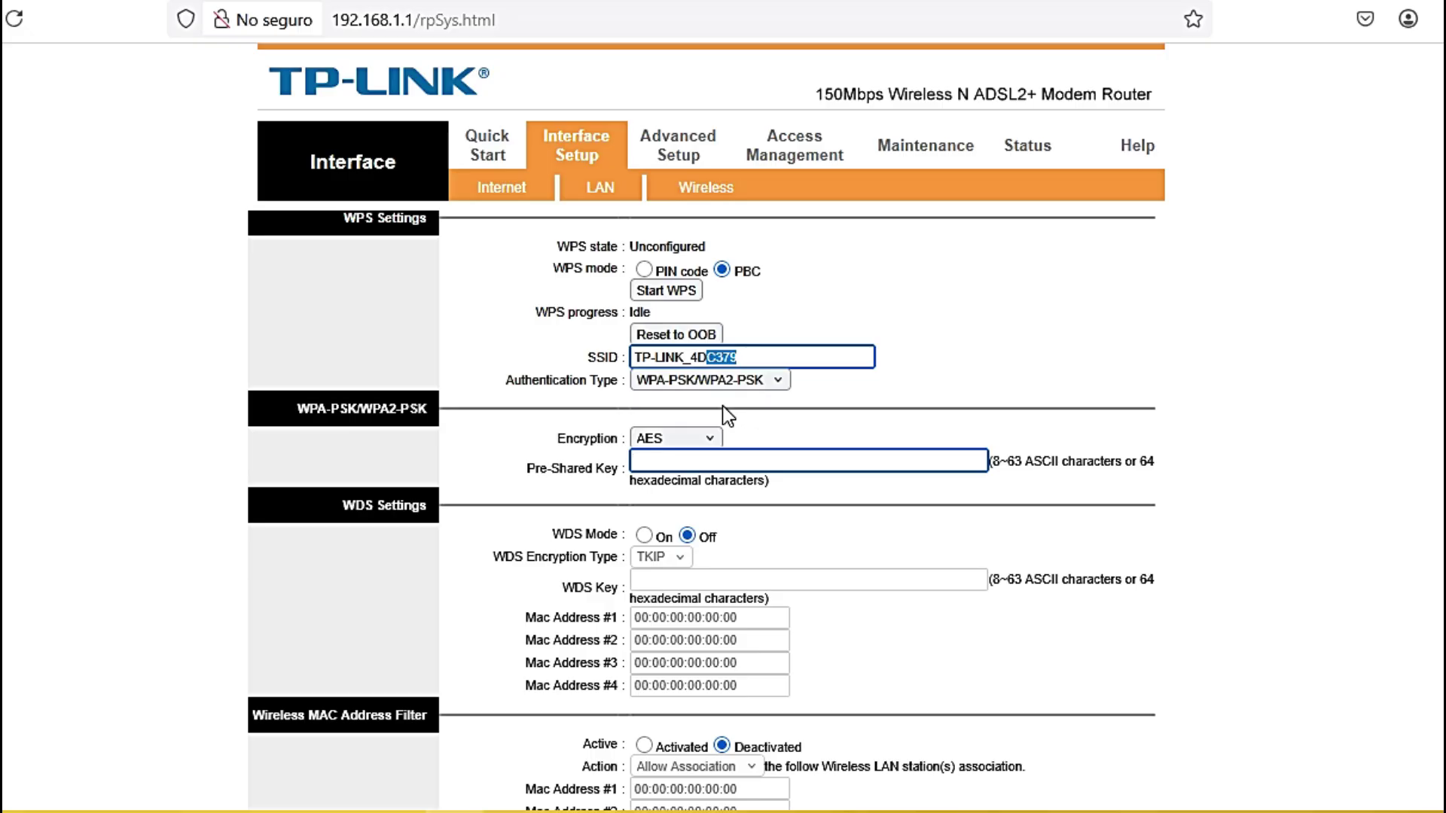
pyautogui.scroll(5, 896, 575)
pyautogui.scroll(-5, 896, 576)
# Switch to the LAN page, dismissing the key-length alert, showing DHCP enabled from 192.168.1.100 with pool 101.
pyautogui.scroll(-3, 854, 593)
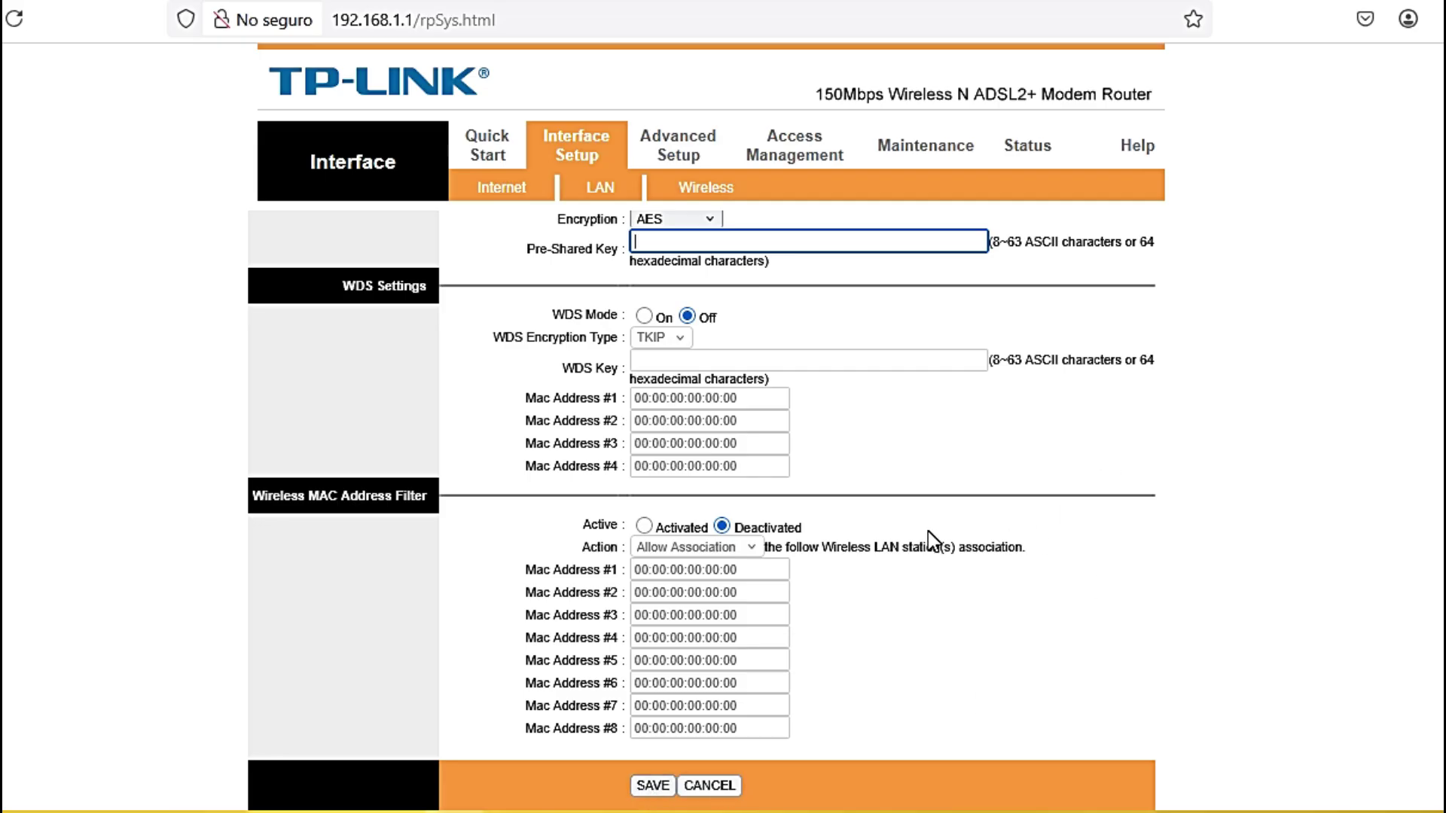
pyautogui.scroll(7, 923, 526)
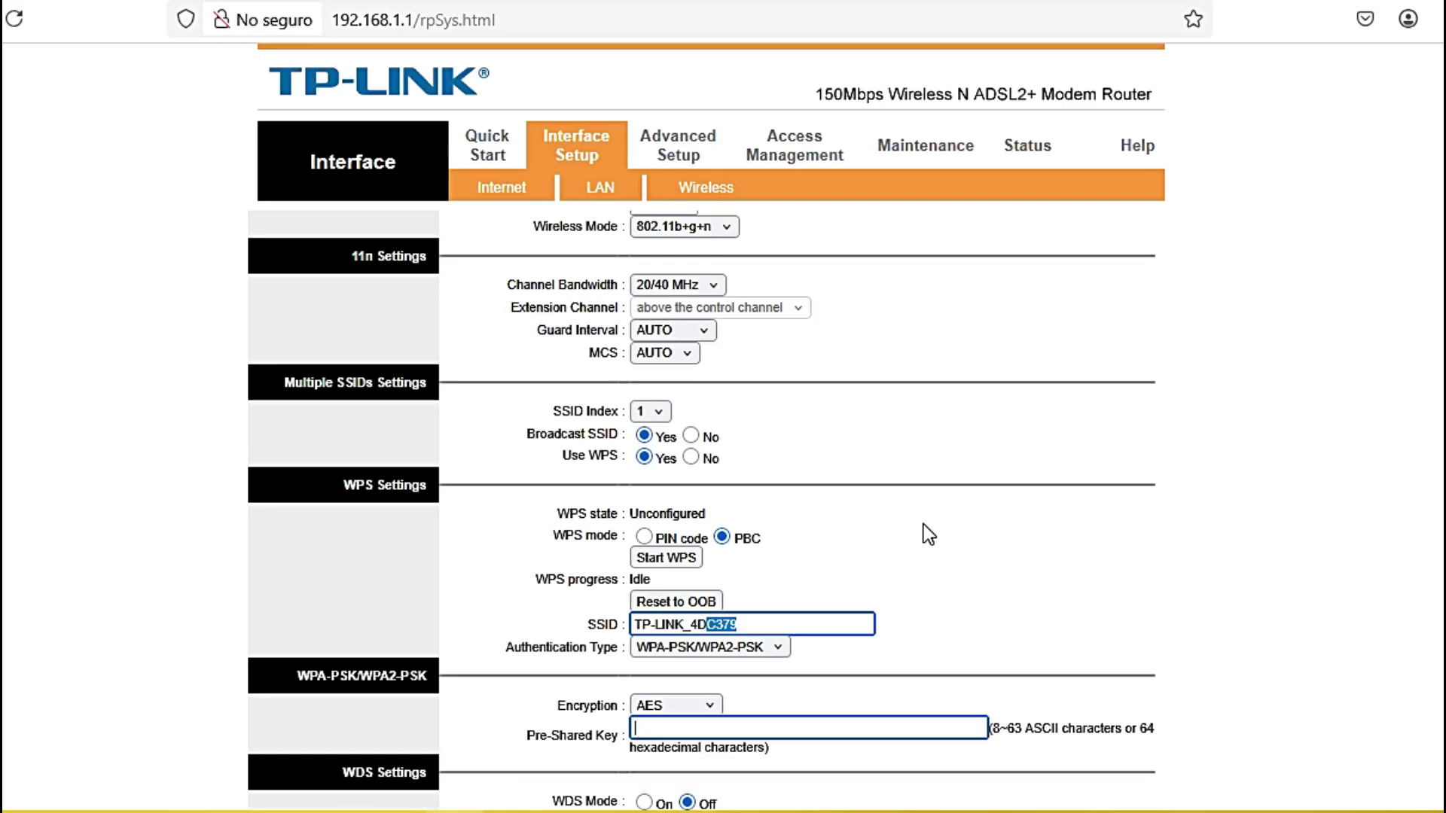
pyautogui.scroll(3, 928, 534)
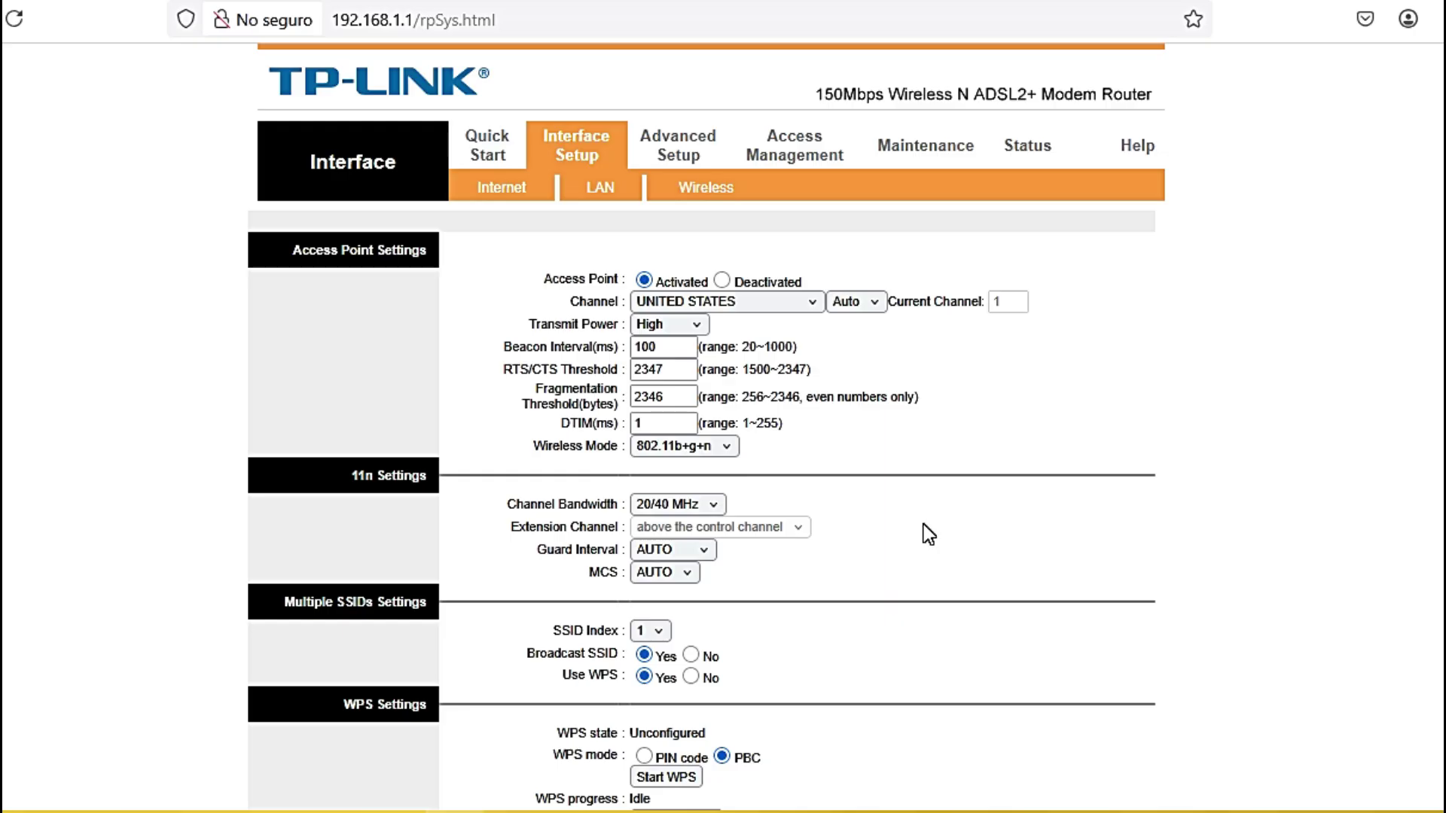
pyautogui.click(595, 192)
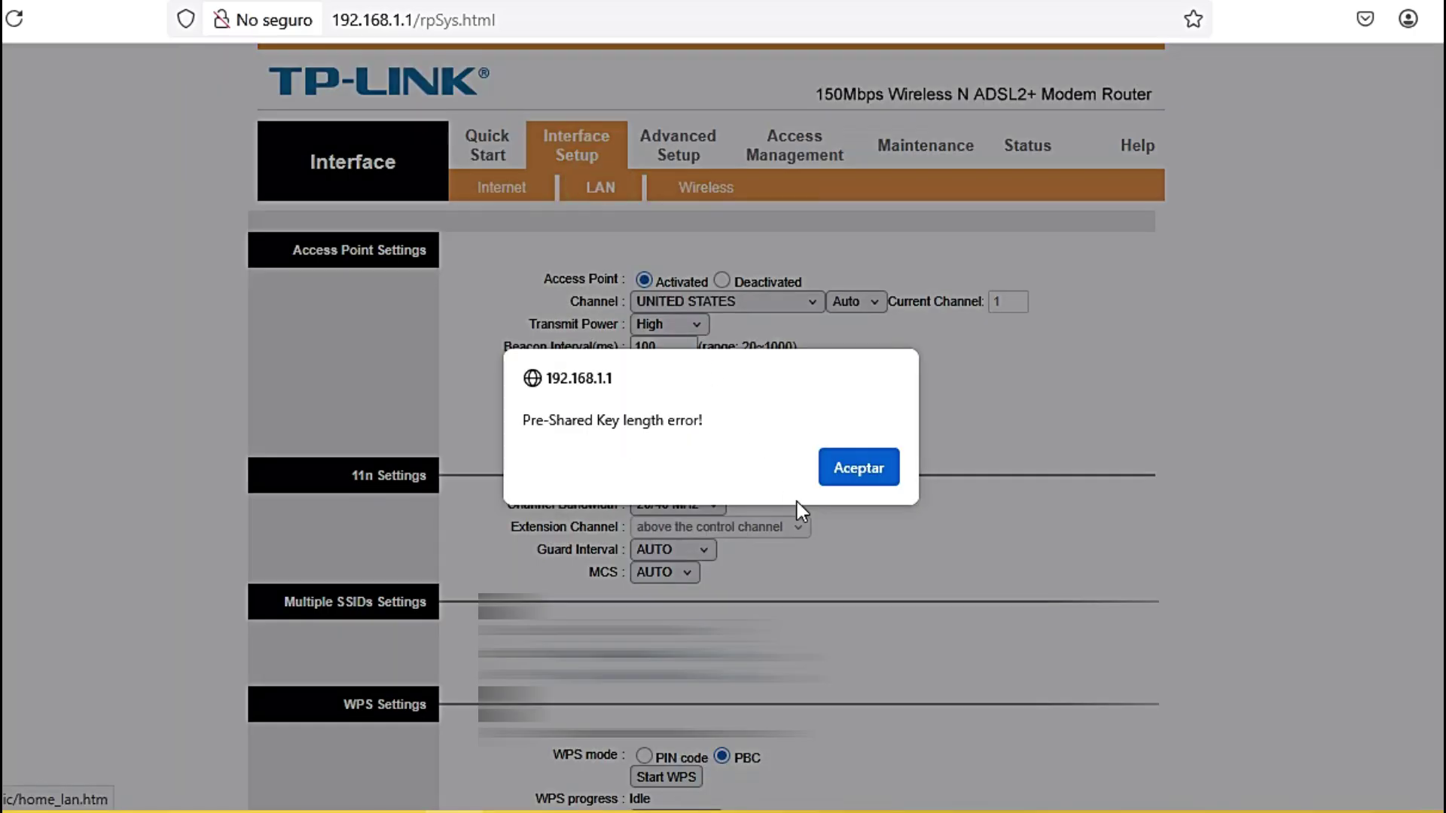
pyautogui.click(859, 469)
pyautogui.scroll(-1, 791, 500)
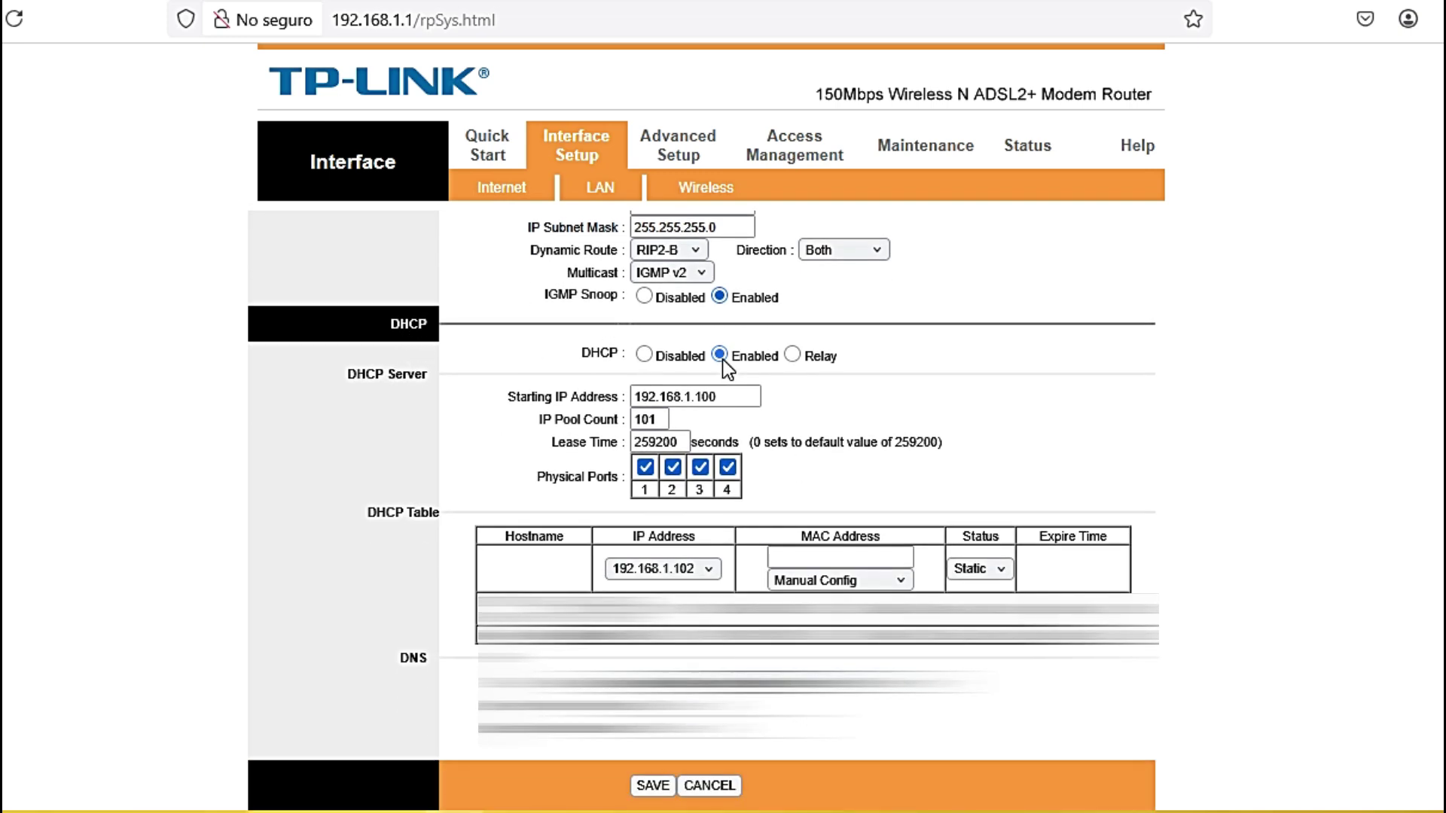
pyautogui.click(729, 398)
# Switch DHCP on the LAN page from Server to Relay mode.
pyautogui.click(793, 354)
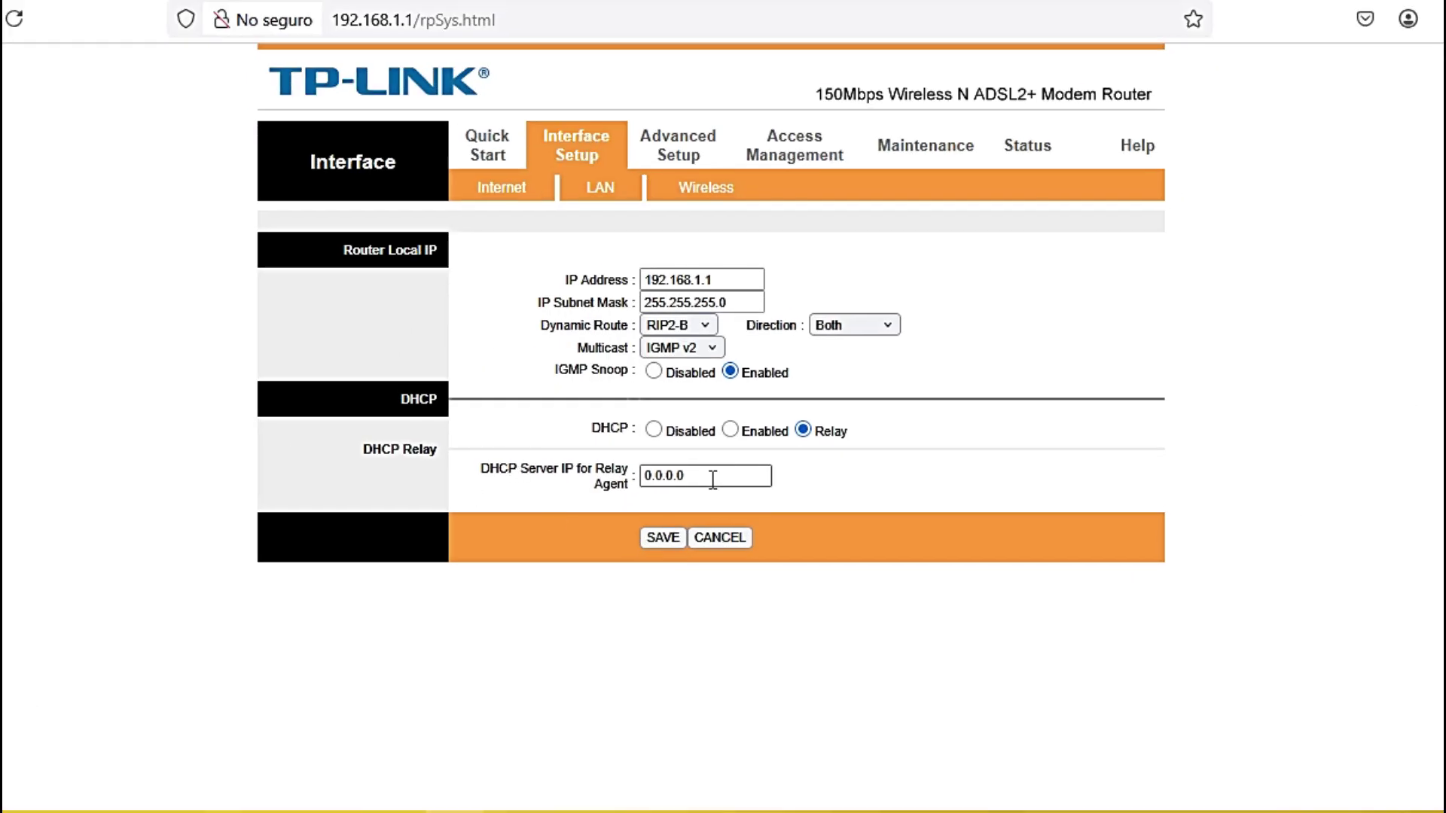
# Replace the relay agent server IP 0.0.0.0 with 192.168.250.1 and save the LAN settings.
pyautogui.tripleClick(720, 475)
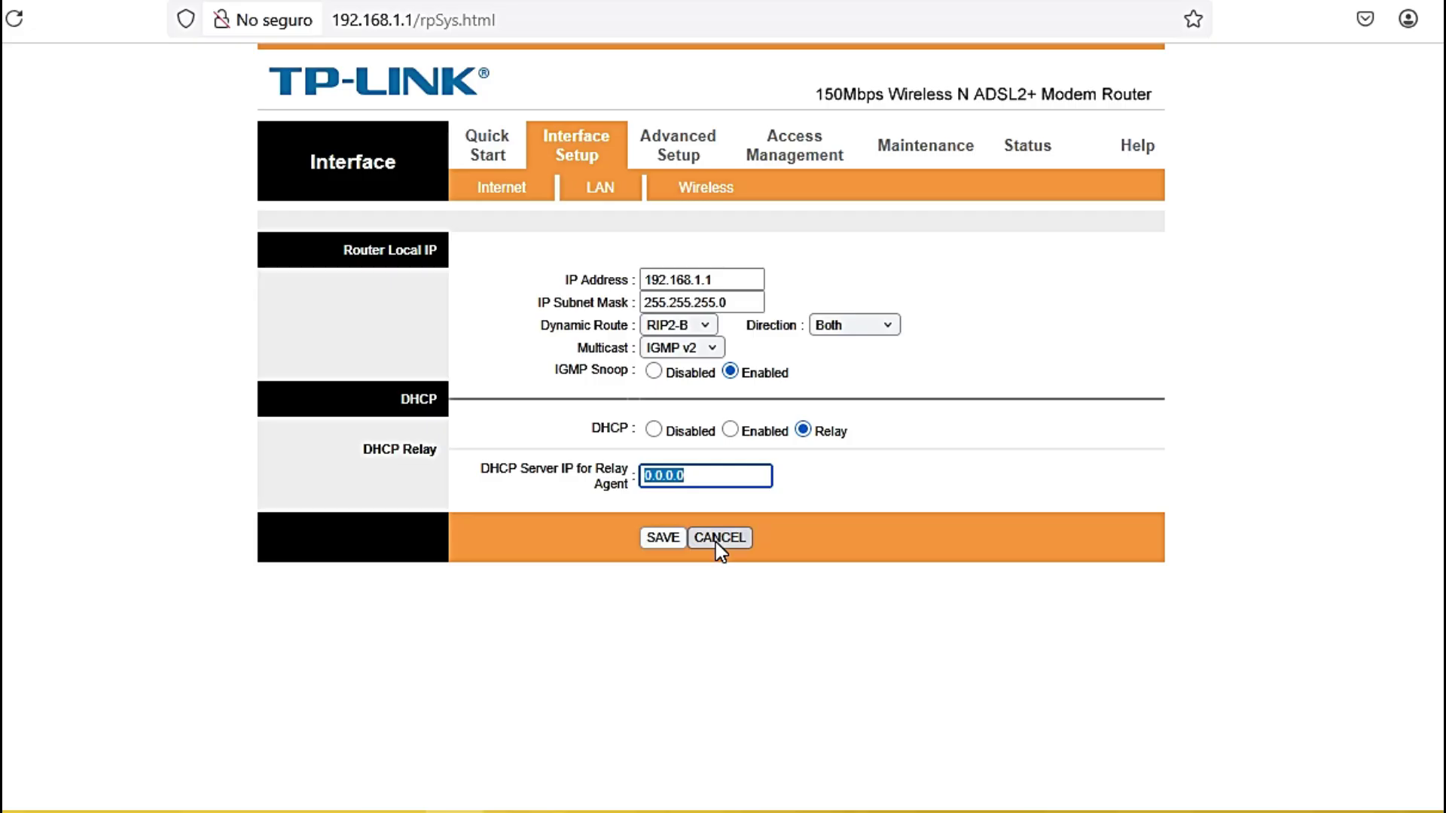
pyautogui.write('192.168.250.1')
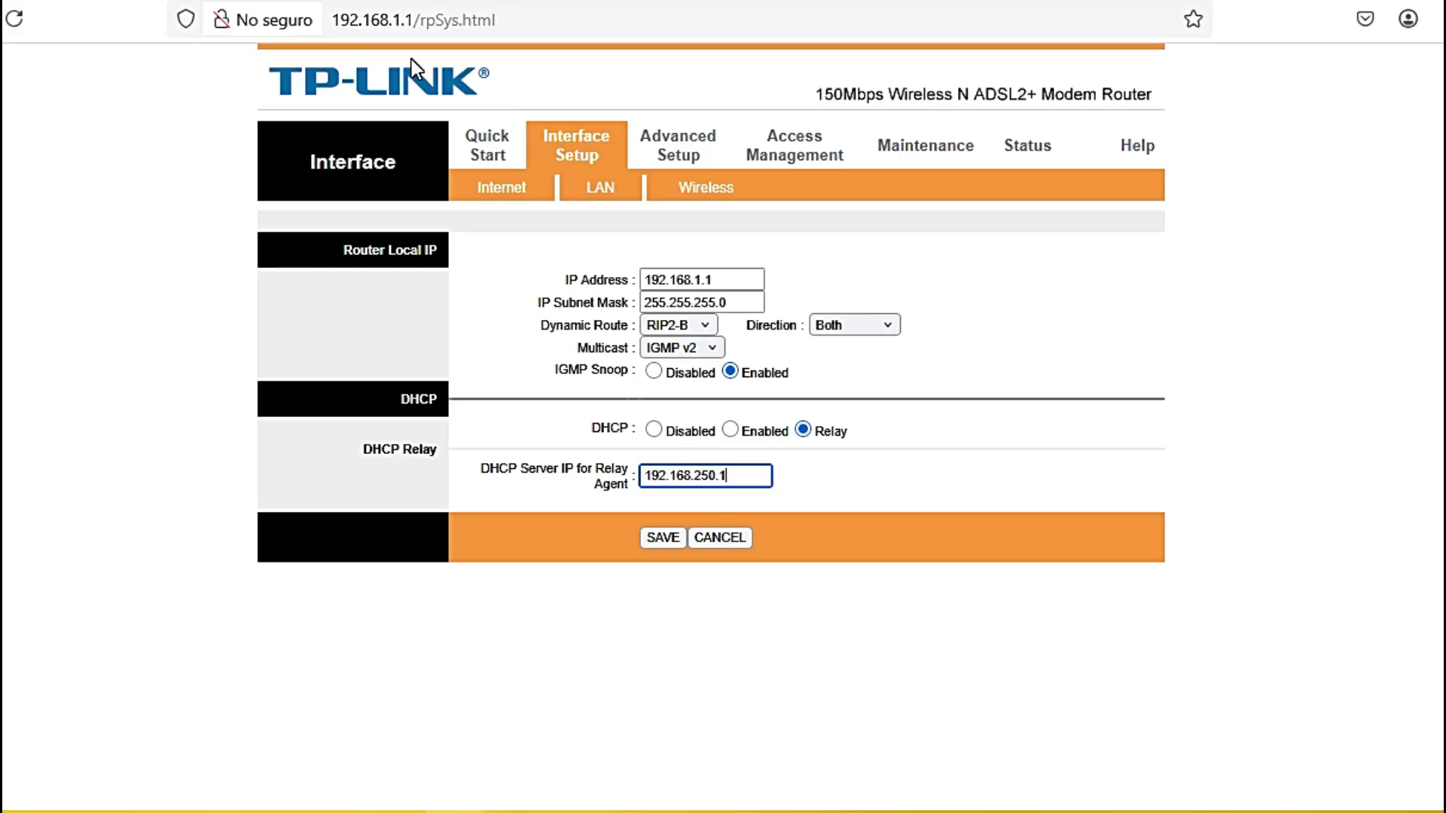
pyautogui.doubleClick(741, 477)
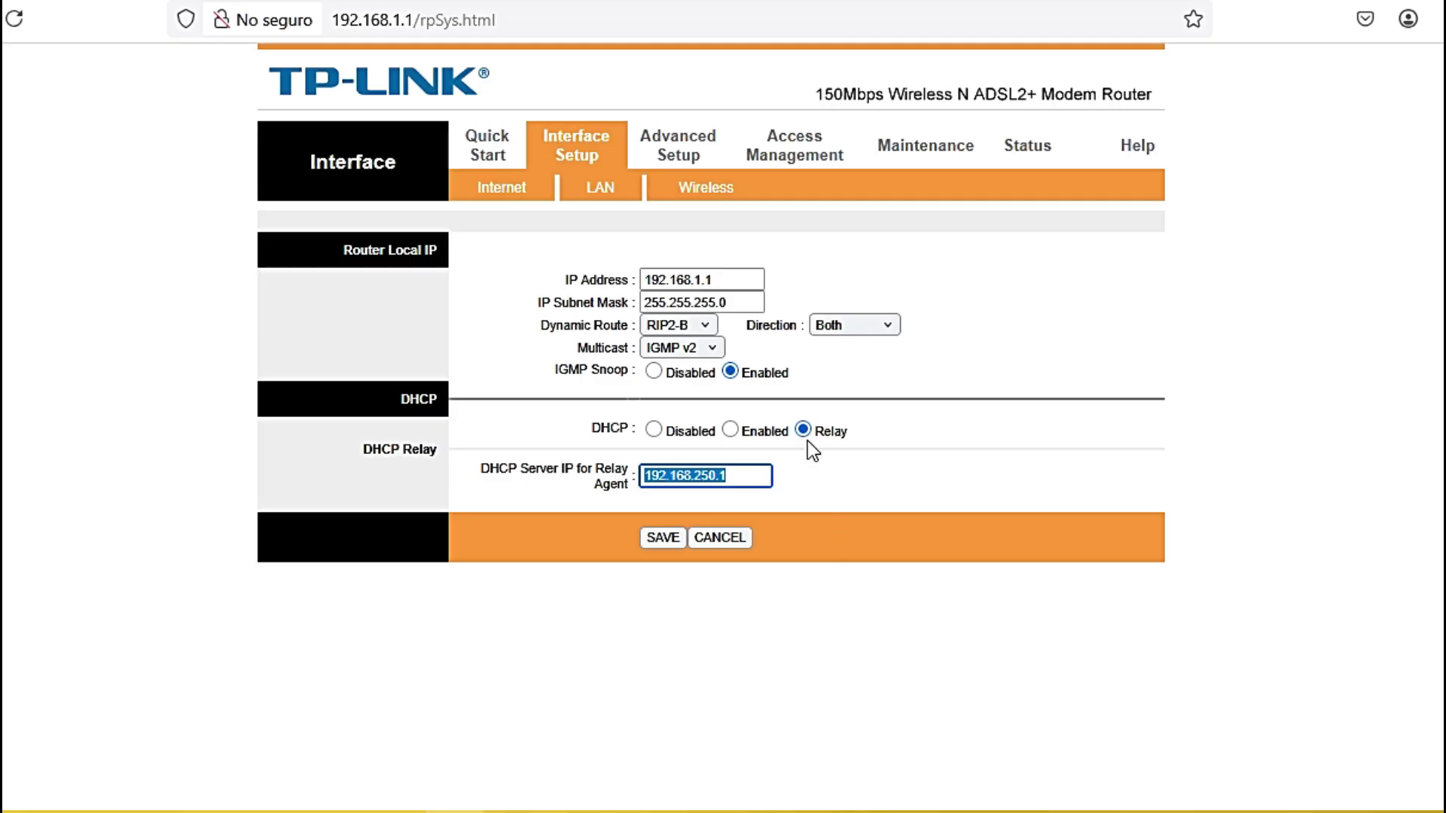
pyautogui.click(663, 536)
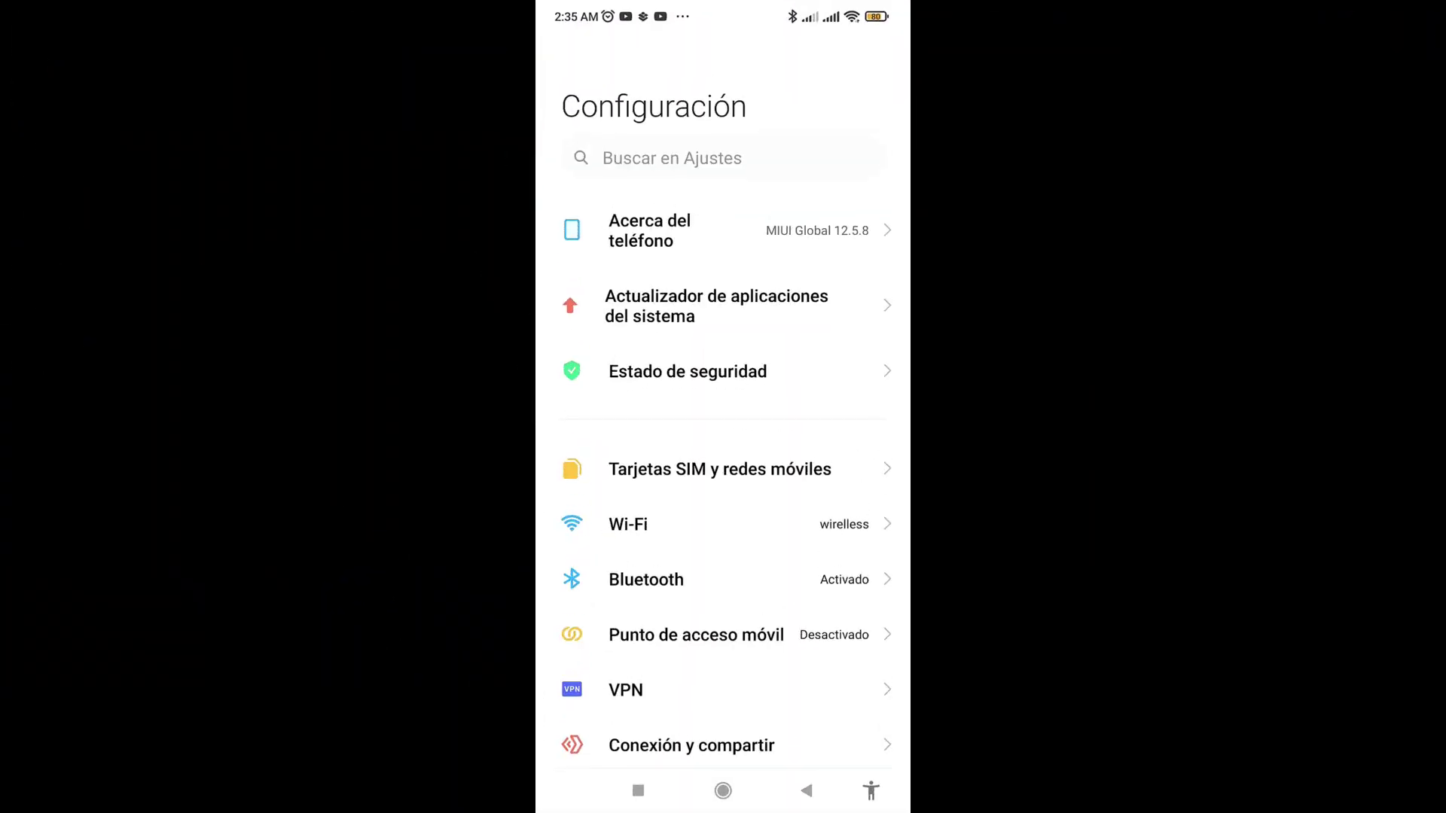
# On the phone, check Wi-Fi settings and quick settings to confirm connection to TP-LINK_4DC379.
pyautogui.click(628, 524)
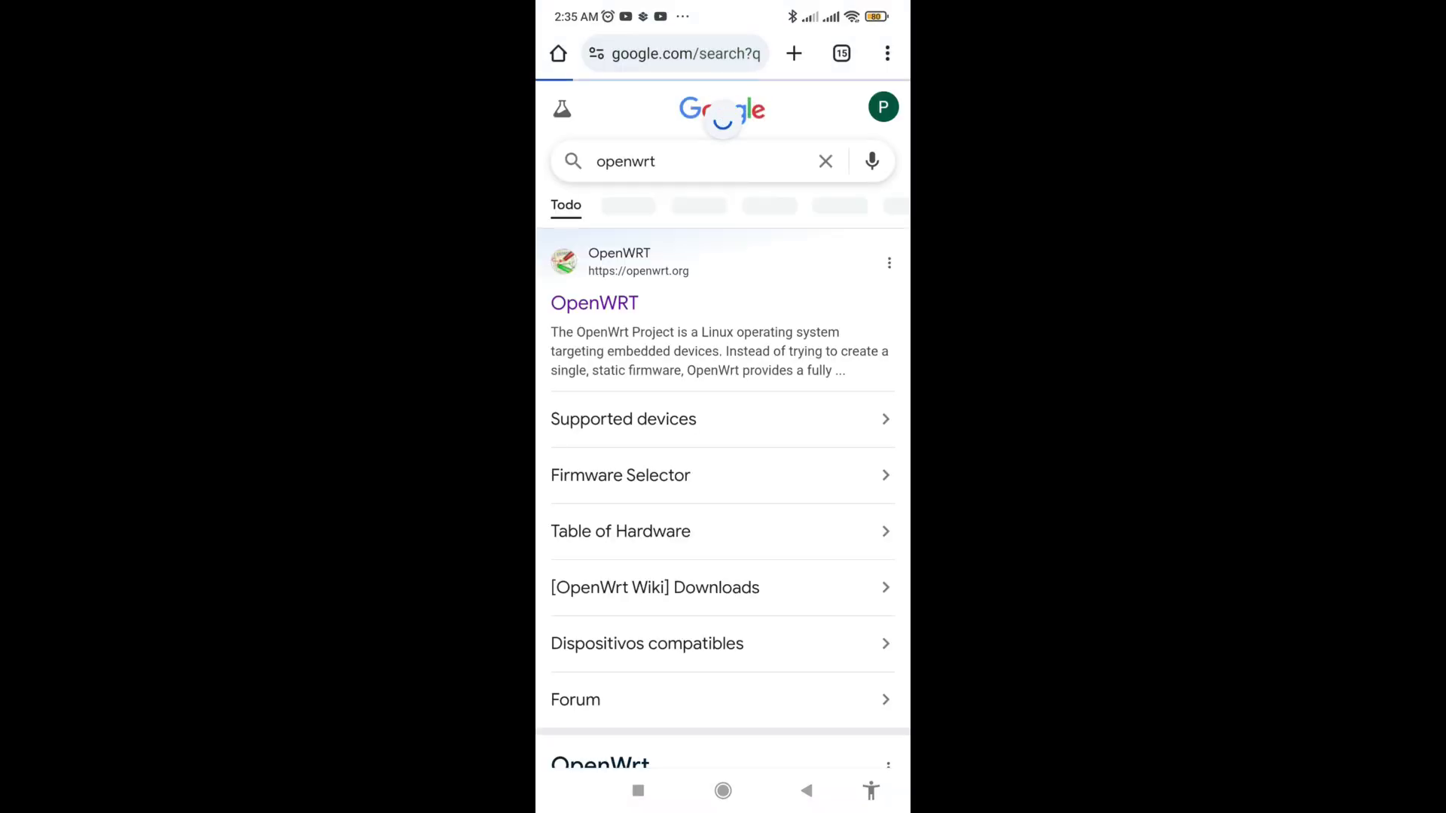
pyautogui.scroll(-10, 723, 422)
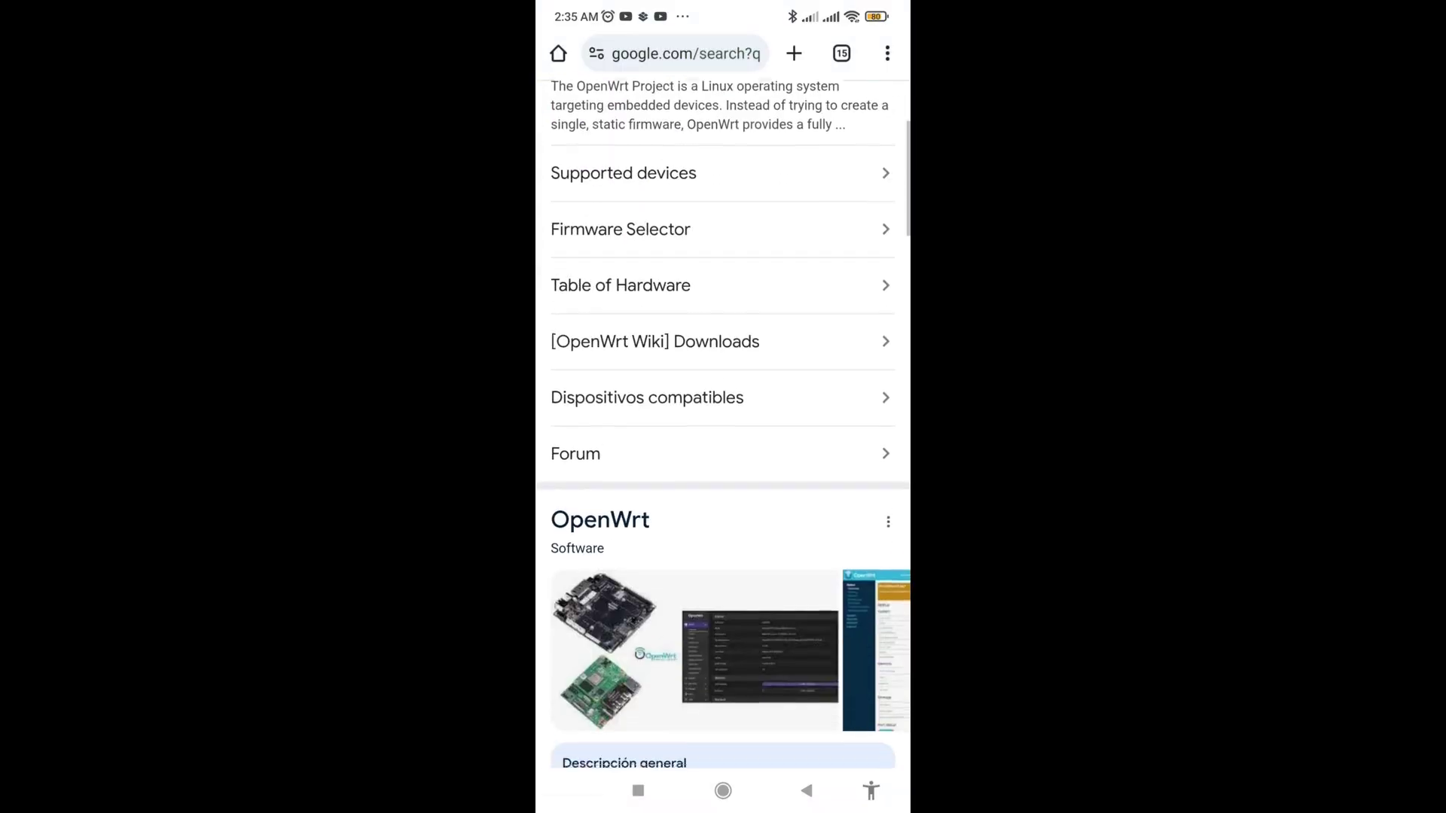
pyautogui.scroll(10, 723, 422)
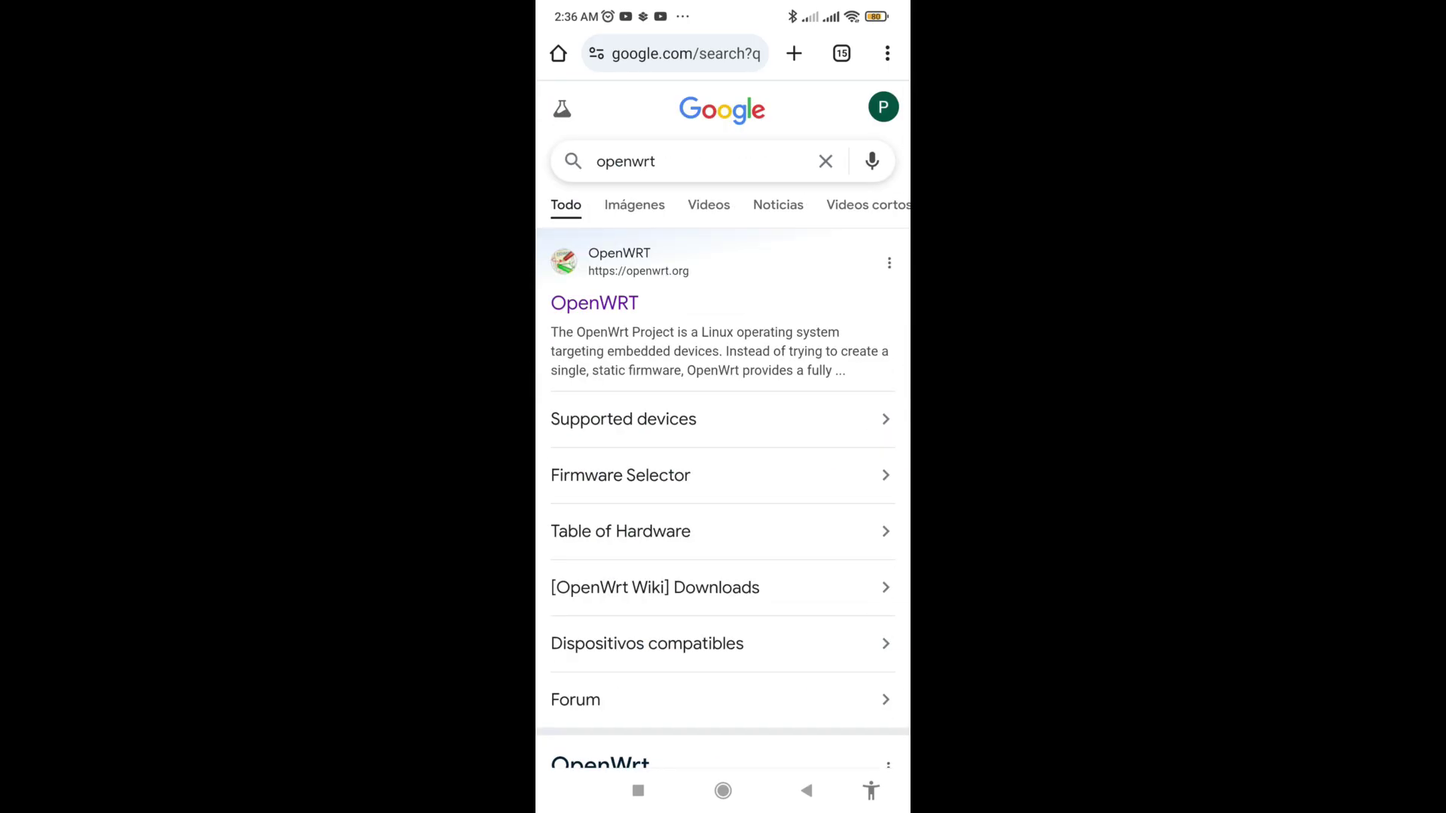
pyautogui.moveTo(828, 7); pyautogui.dragTo(828, 452)
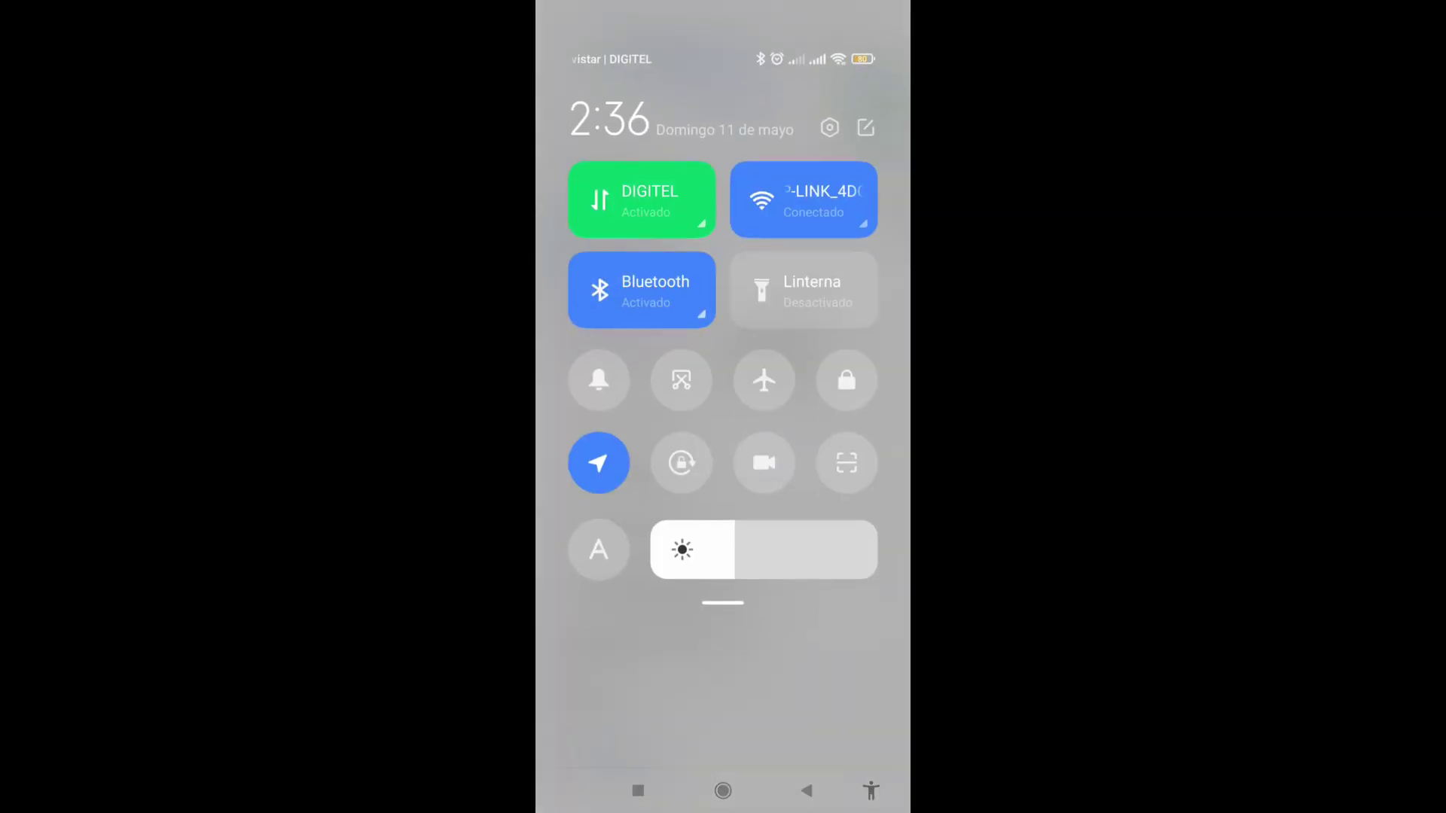